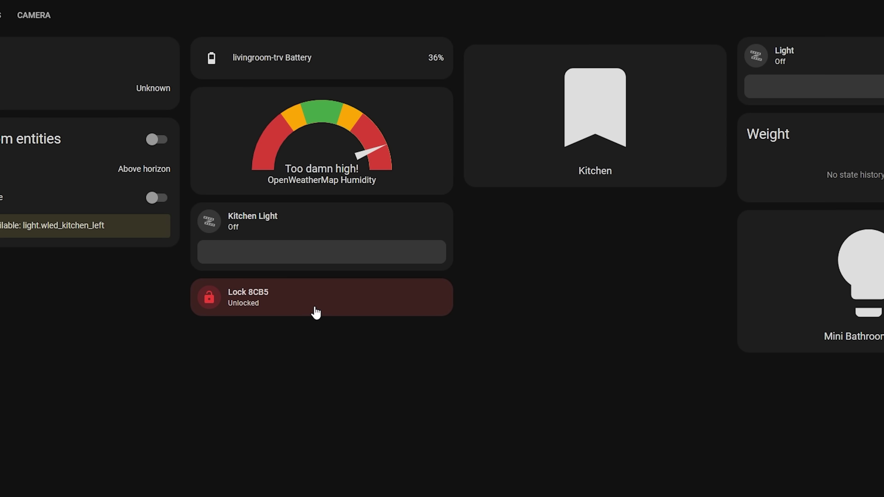
Open Lock 8CB5's details, lock it, then unlock it again
{"action": "left_click", "coordinate": [316, 312]}
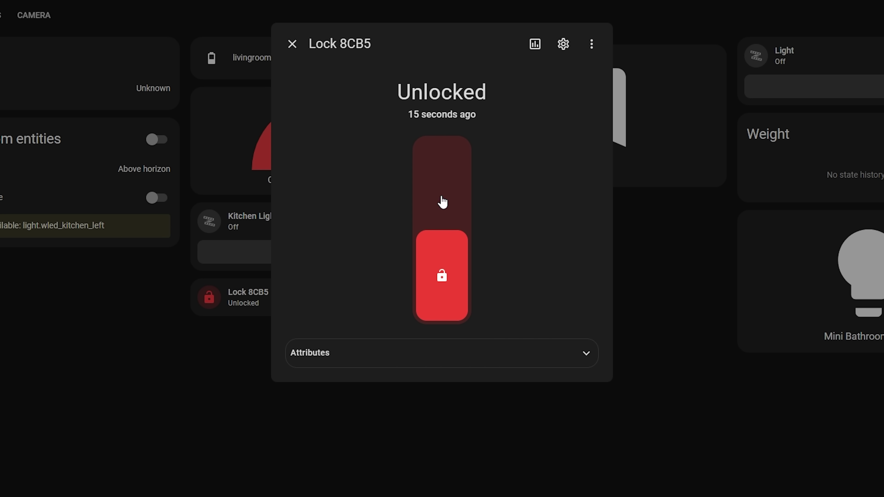
{"action": "left_click", "coordinate": [445, 218]}
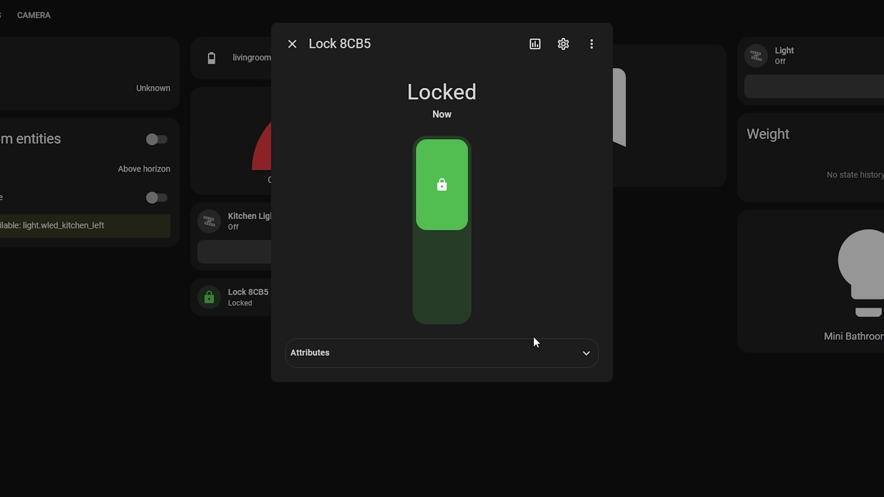
{"action": "left_click", "coordinate": [448, 278]}
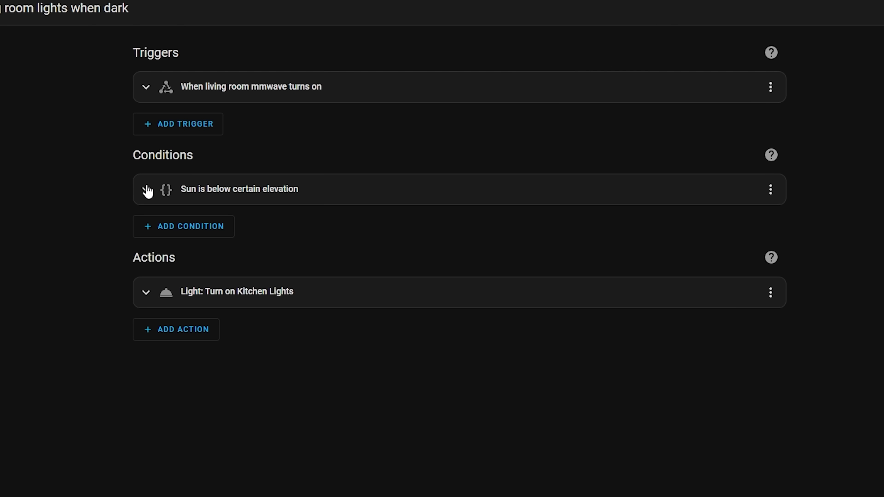
Expand the 'Sun is below certain elevation' condition and copy it
{"action": "left_click", "coordinate": [147, 190]}
{"action": "left_click_drag", "start_coordinate": [421, 254], "coordinate": [308, 258]}
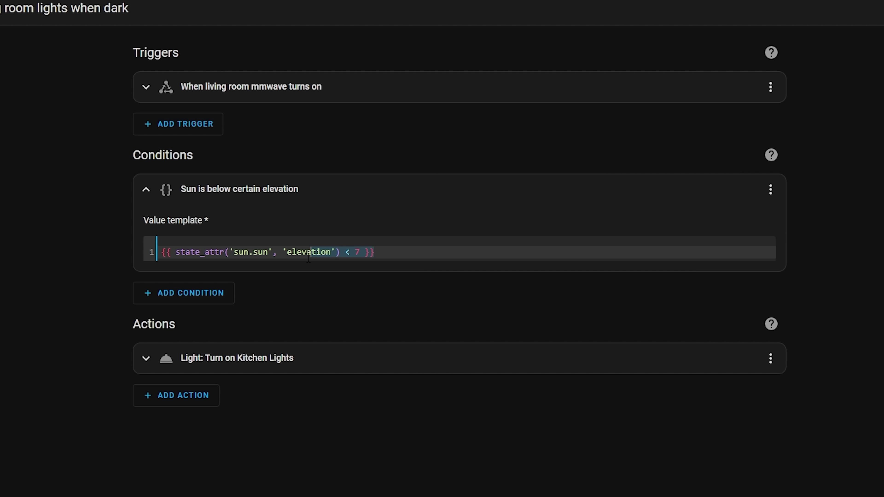
{"action": "left_click", "coordinate": [768, 190]}
{"action": "left_click", "coordinate": [815, 352]}
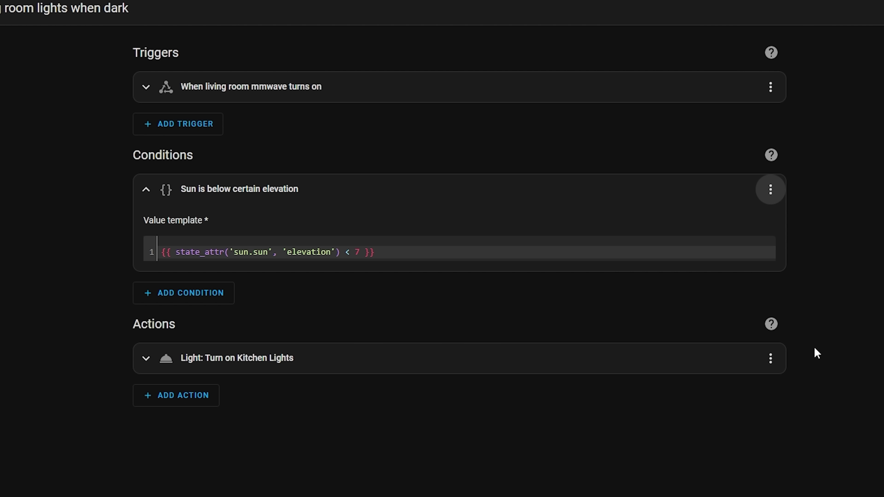
Create a new empty automation and paste the copied condition into it
{"action": "left_click", "coordinate": [42, 55]}
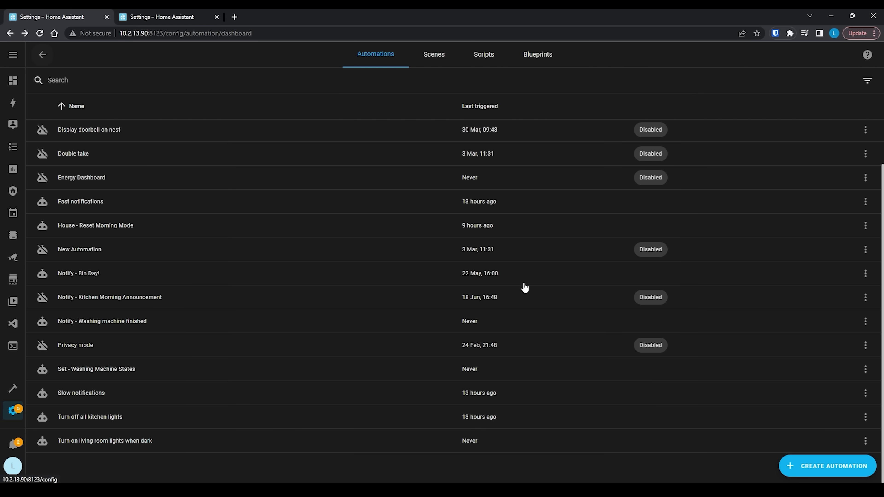
{"action": "left_click", "coordinate": [822, 465]}
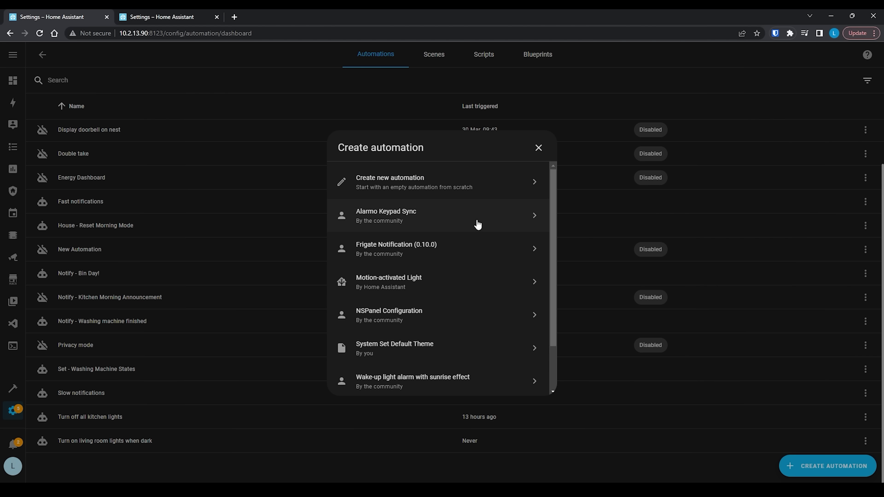
{"action": "left_click", "coordinate": [389, 183]}
{"action": "left_click", "coordinate": [217, 148]}
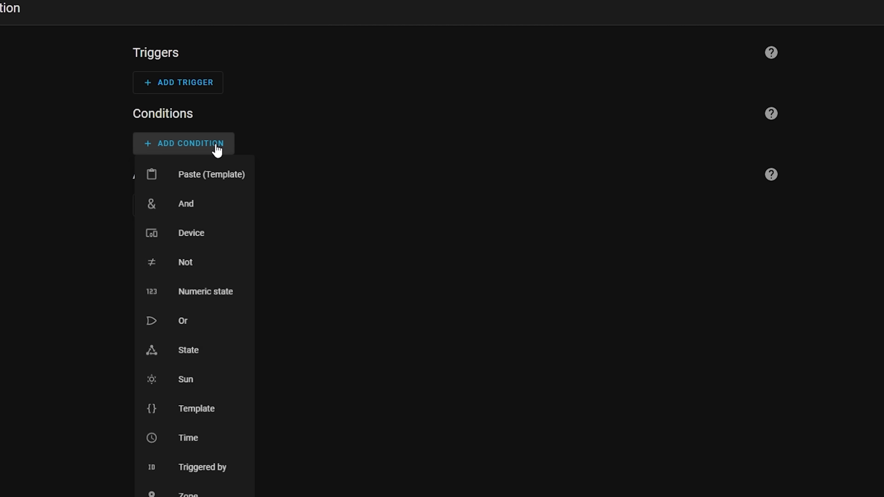
{"action": "left_click", "coordinate": [217, 174]}
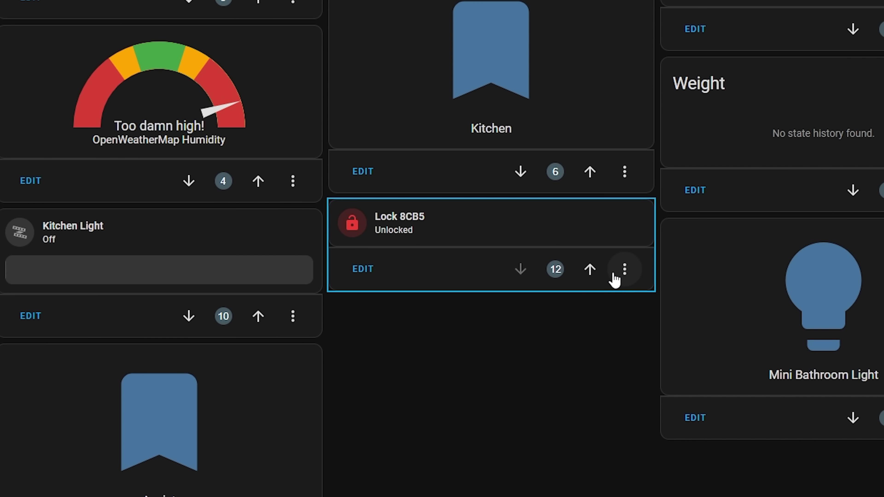
Copy the Lock 8CB5 card, paste it onto the dashboard and save it
{"action": "left_click", "coordinate": [624, 269]}
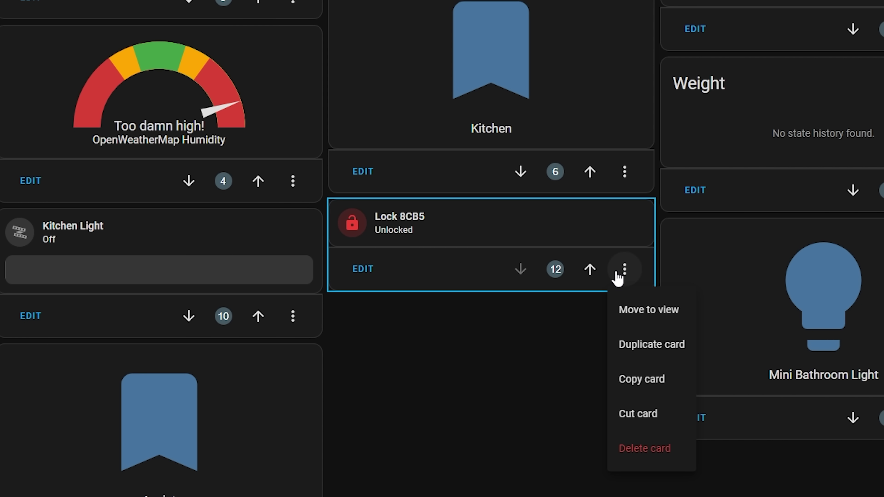
{"action": "left_click", "coordinate": [657, 383]}
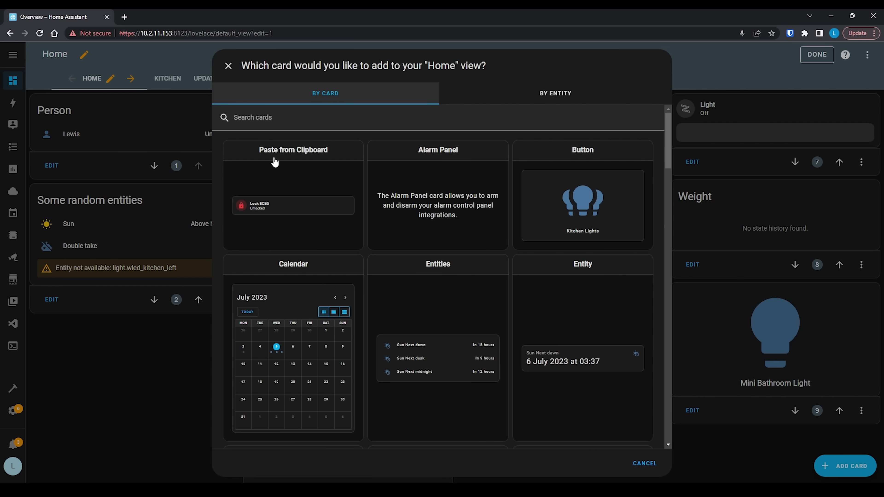
{"action": "left_click", "coordinate": [274, 161]}
{"action": "left_click", "coordinate": [646, 266]}
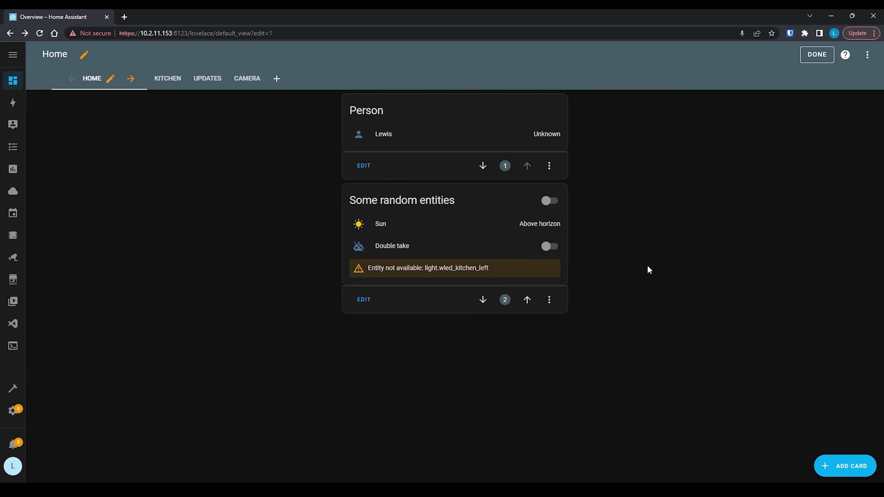
Paste the Lock 8CB5 card again from the Add Card list and save it
{"action": "left_click", "coordinate": [837, 466]}
{"action": "left_click", "coordinate": [306, 188]}
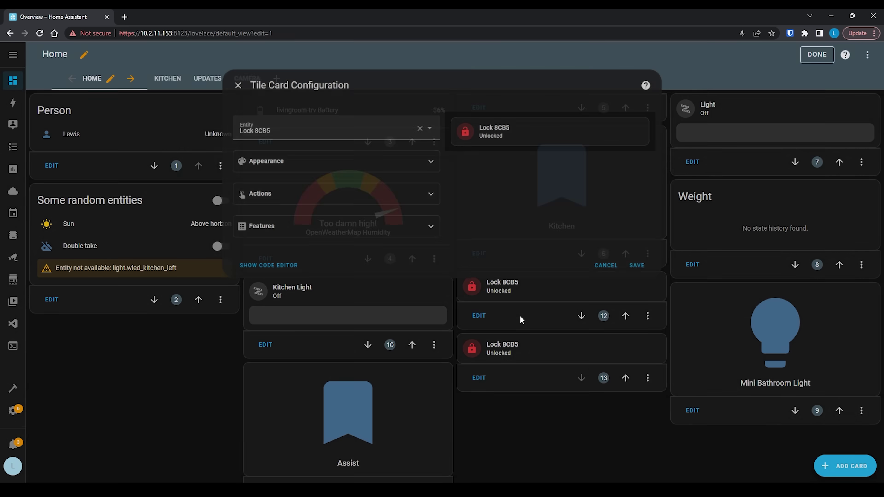
{"action": "left_click", "coordinate": [647, 267]}
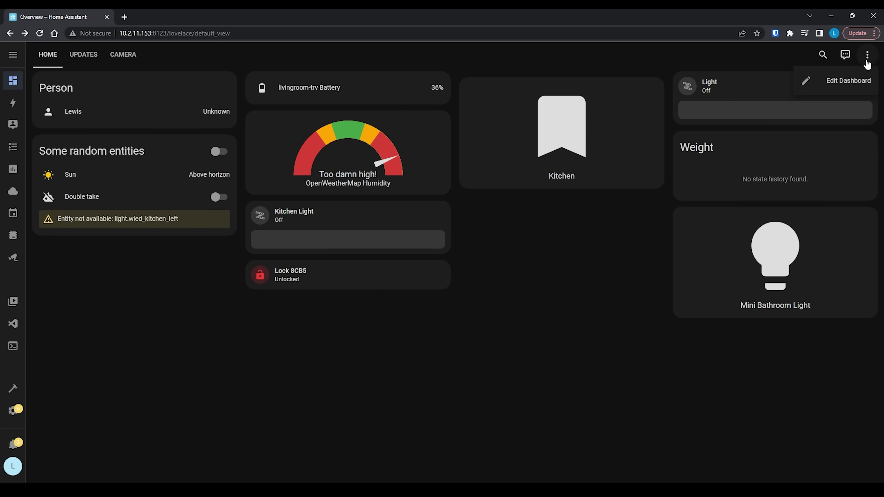
Edit the dashboard and move Lock 8CB5 above, then back below, Kitchen Light
{"action": "left_click", "coordinate": [846, 81]}
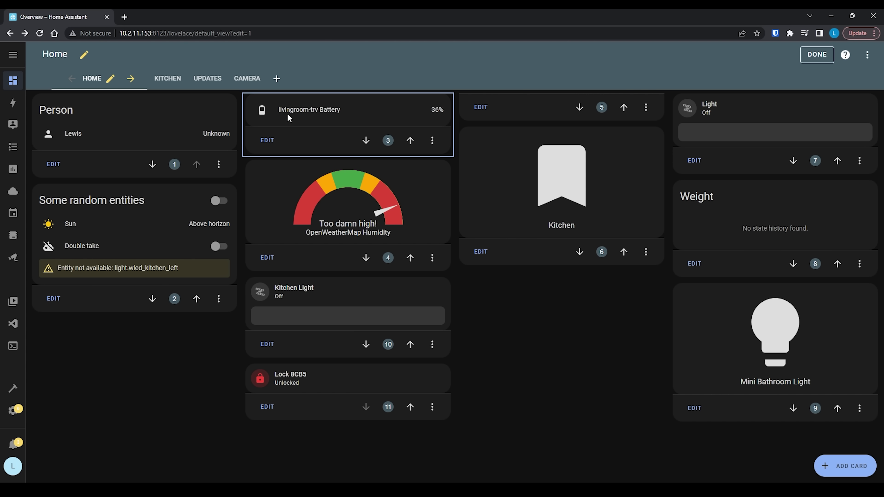
{"action": "left_click", "coordinate": [410, 408]}
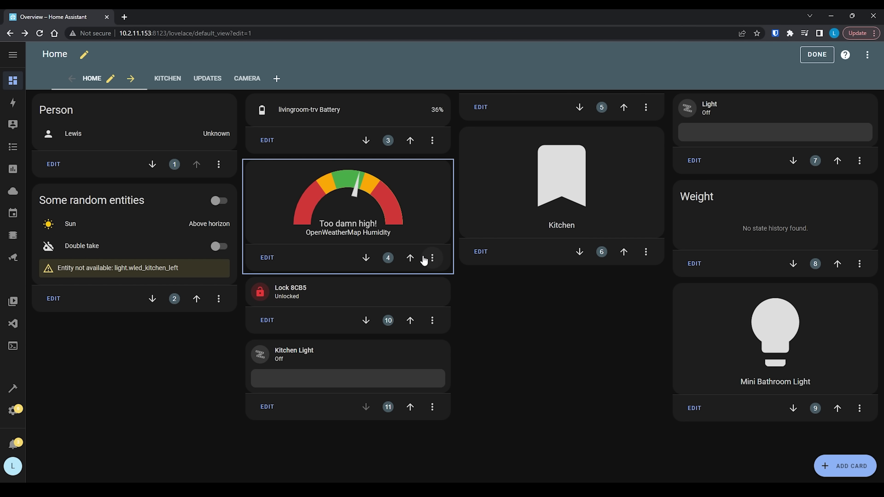
{"action": "left_click", "coordinate": [367, 320]}
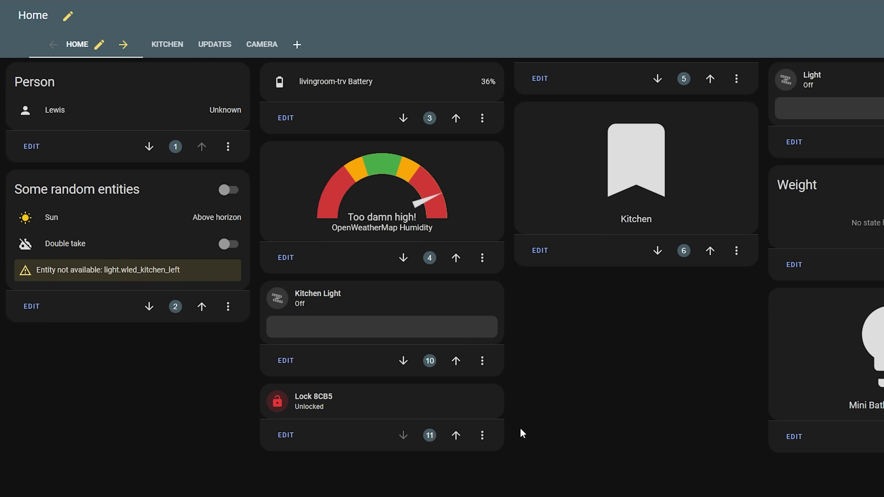
Set the Lock 8CB5 card's position to 2, then to 11
{"action": "left_click", "coordinate": [430, 436]}
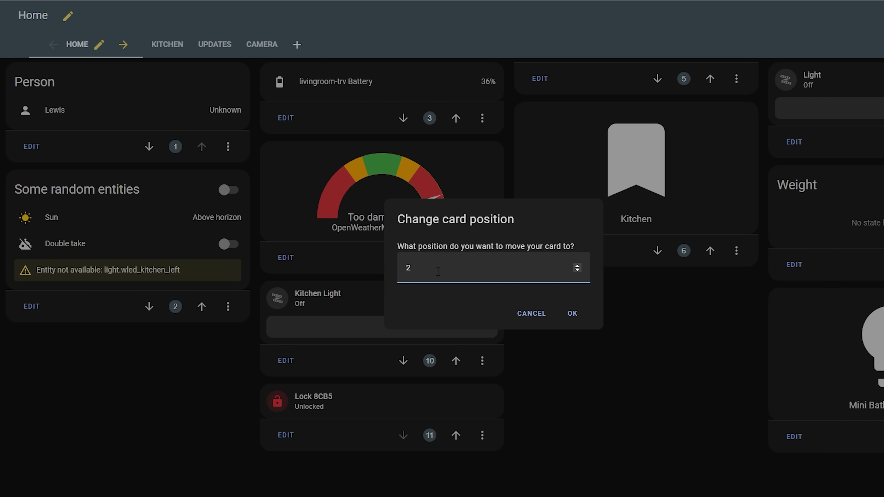
{"action": "left_click", "coordinate": [572, 314]}
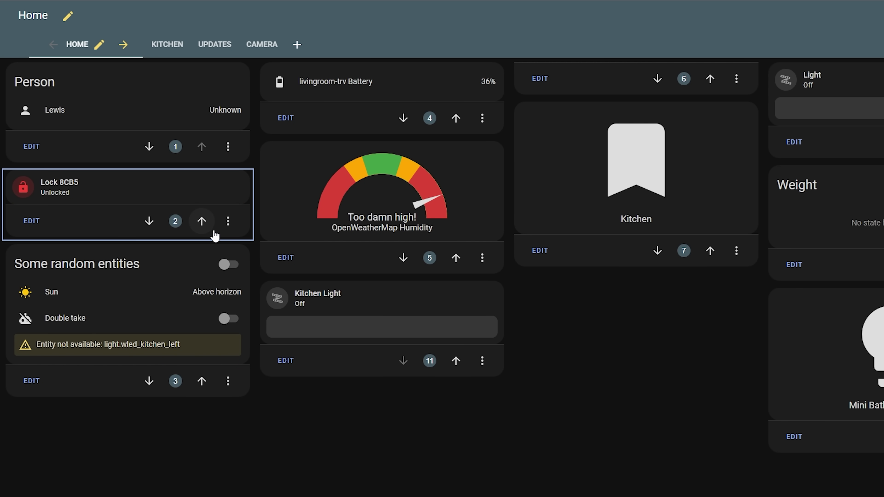
{"action": "left_click", "coordinate": [170, 225]}
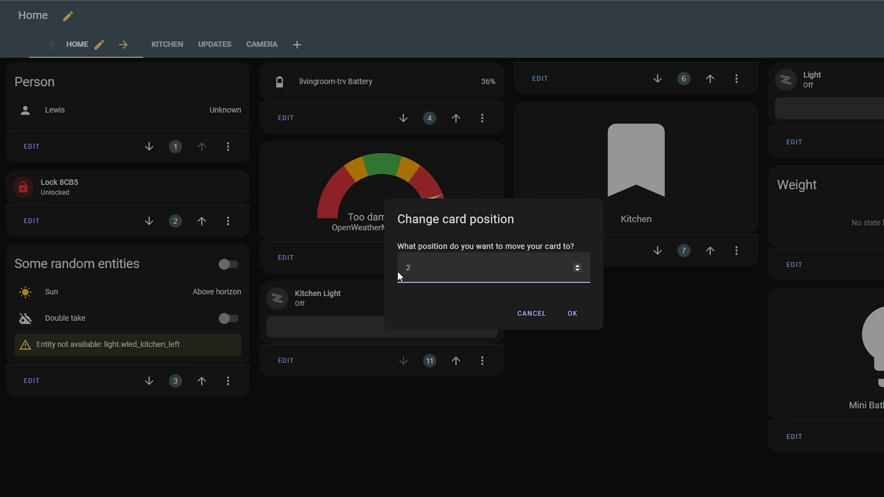
{"action": "left_click", "coordinate": [572, 313]}
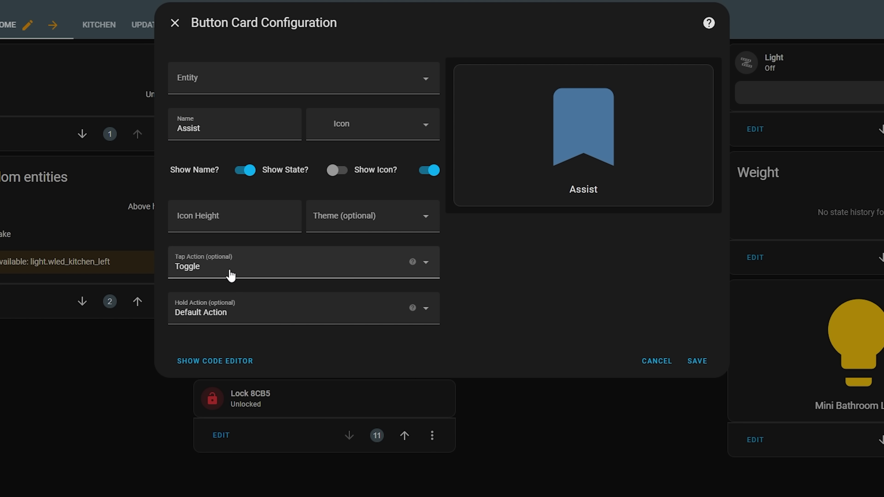
Make the card's tap action open Assist with the preferred assistant, starting listening immediately
{"action": "left_click", "coordinate": [216, 269]}
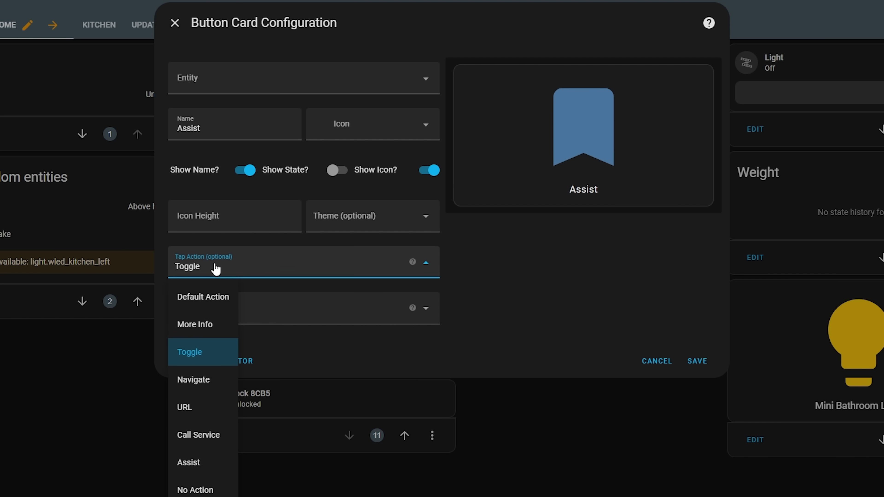
{"action": "left_click", "coordinate": [189, 463]}
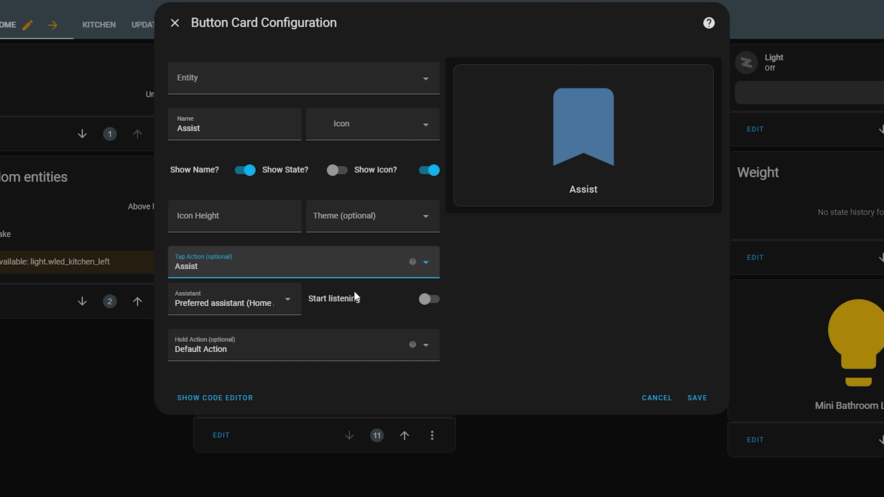
{"action": "left_click", "coordinate": [286, 303]}
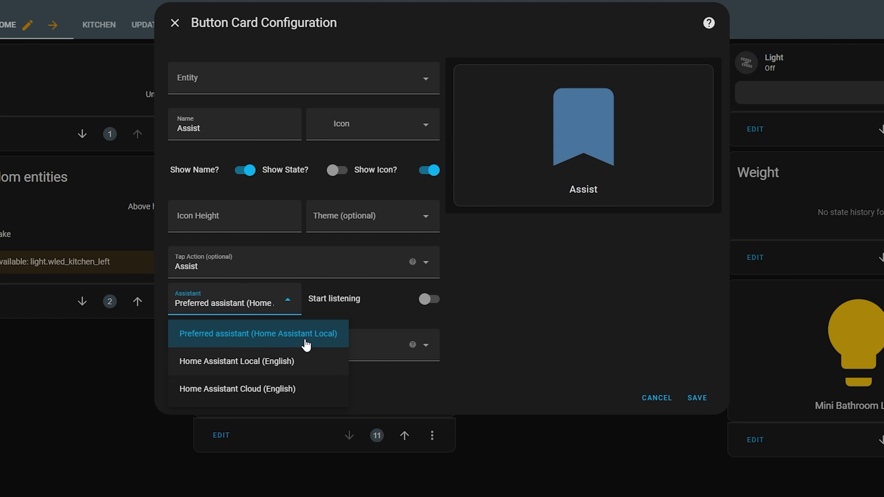
{"action": "left_click", "coordinate": [312, 343]}
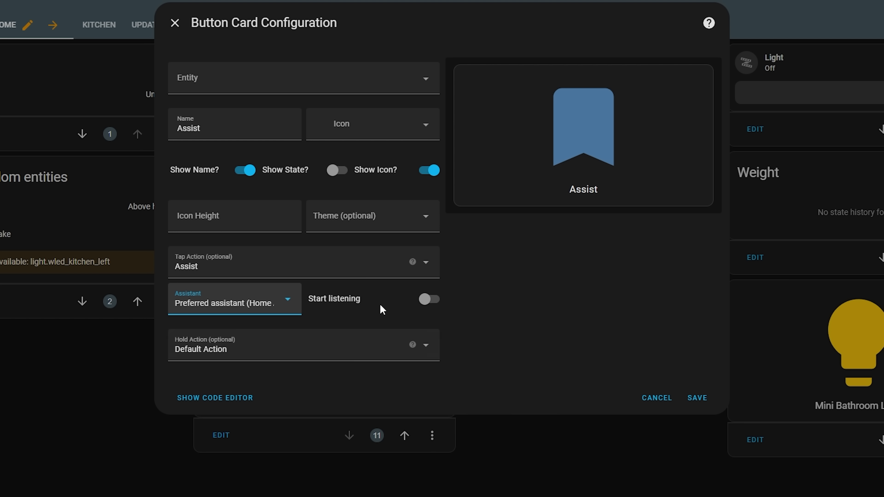
{"action": "left_click", "coordinate": [425, 300]}
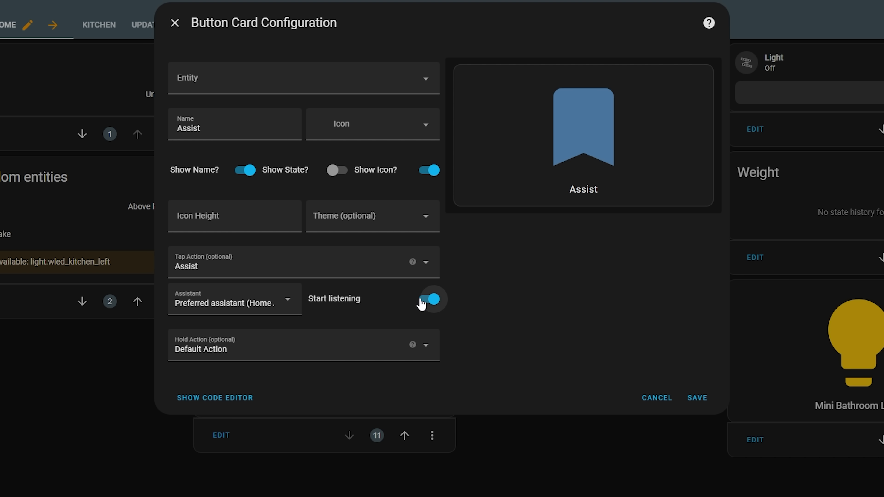
Save the Assist button card, exit edit mode and open Assist from it
{"action": "left_click", "coordinate": [697, 398]}
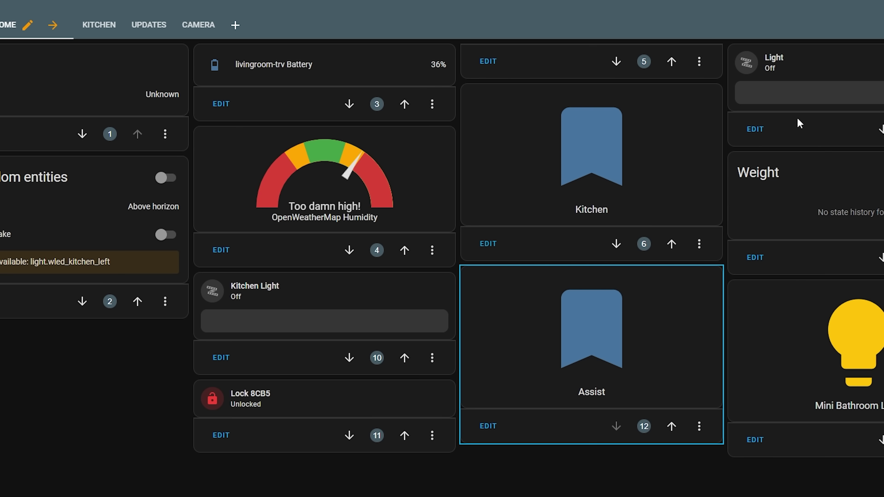
{"action": "left_click", "coordinate": [877, 24]}
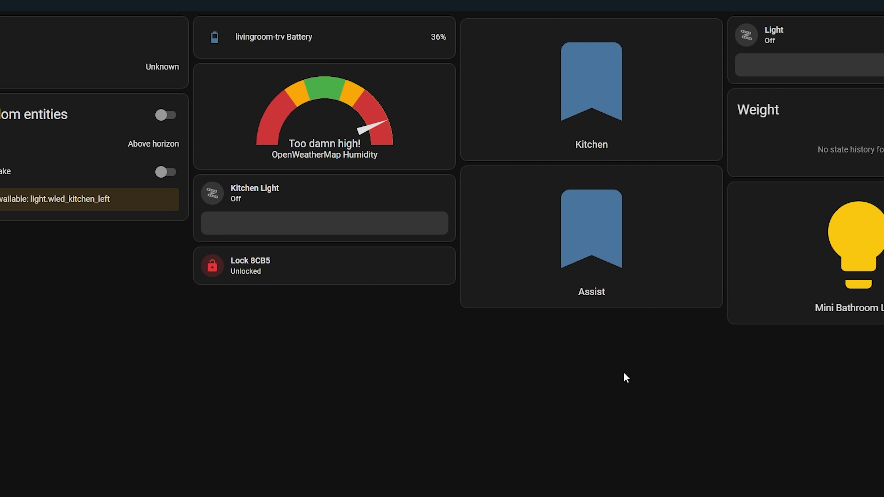
{"action": "left_click", "coordinate": [570, 231]}
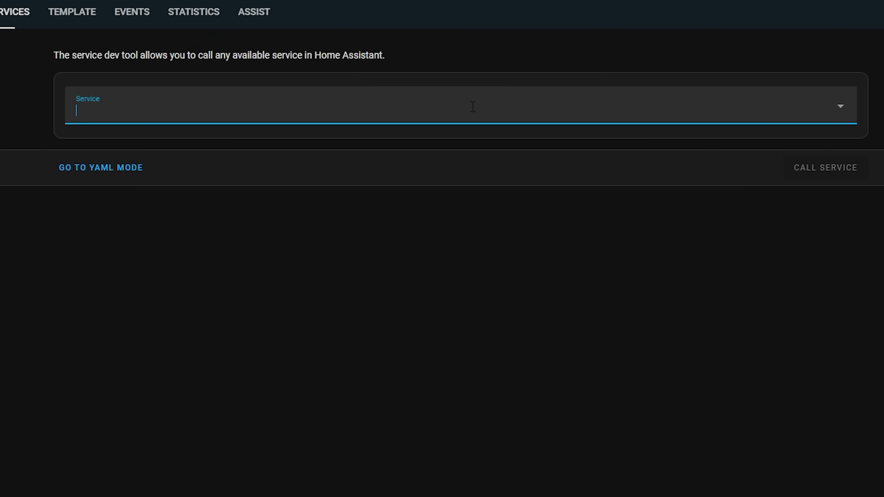
Call Calendar: List event on the personal calendar for 24:00:00 and view the response
{"action": "left_click", "coordinate": [469, 107]}
{"action": "type", "text": "cala"}
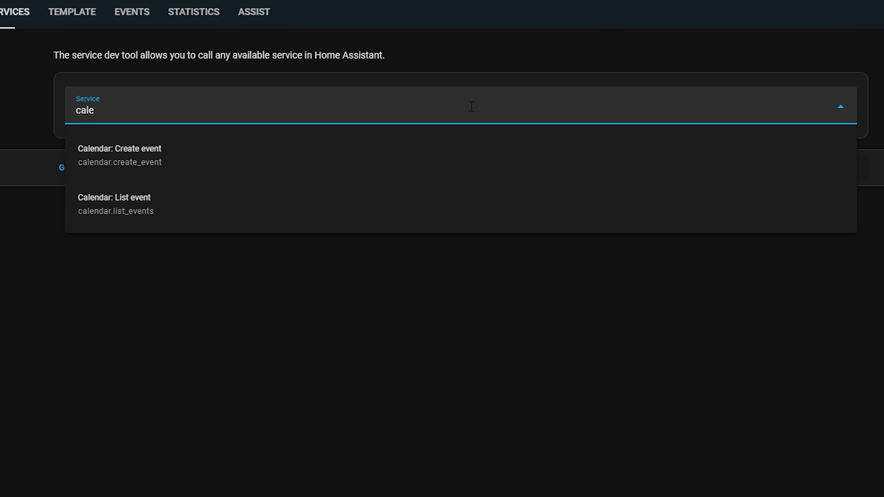
{"action": "left_click", "coordinate": [113, 219]}
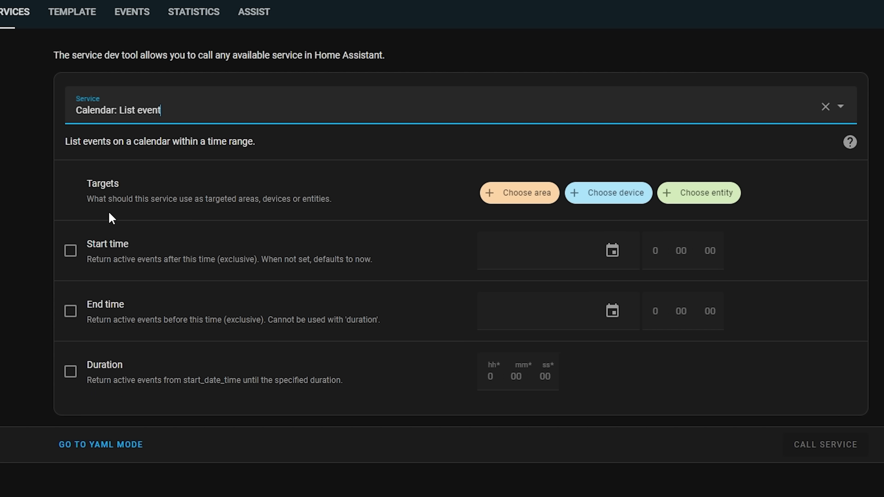
{"action": "left_click", "coordinate": [689, 196]}
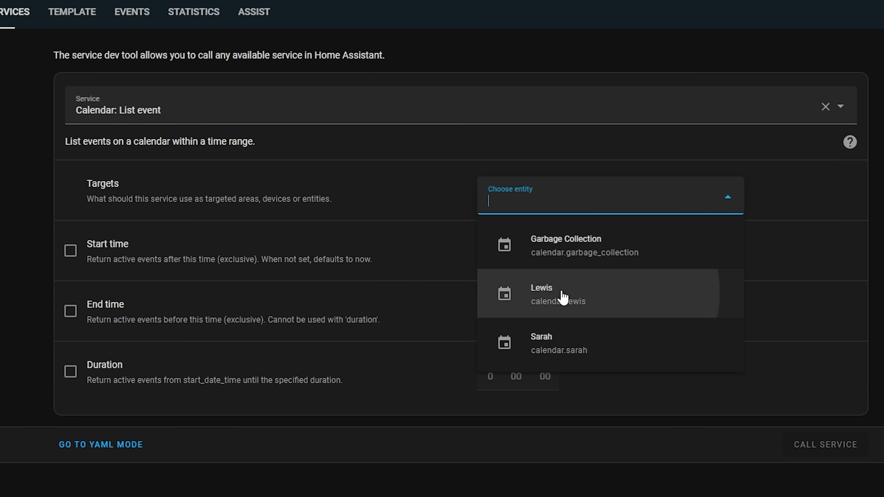
{"action": "left_click", "coordinate": [563, 297]}
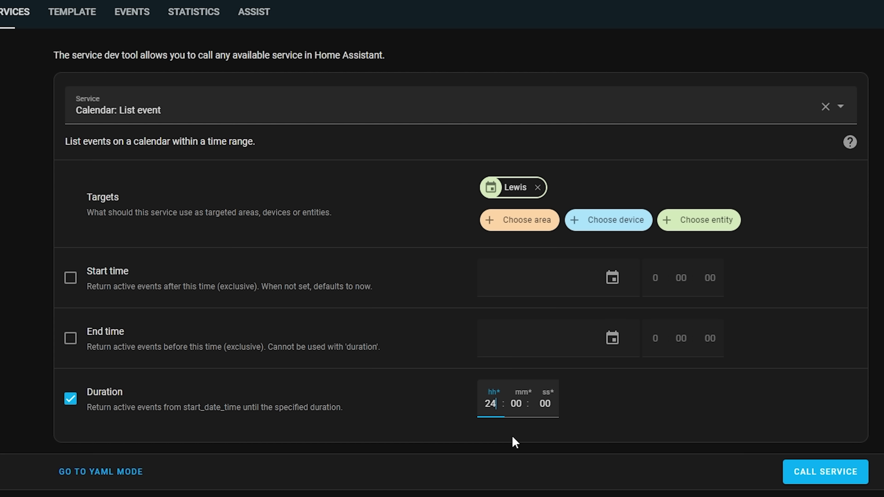
{"action": "left_click", "coordinate": [818, 472]}
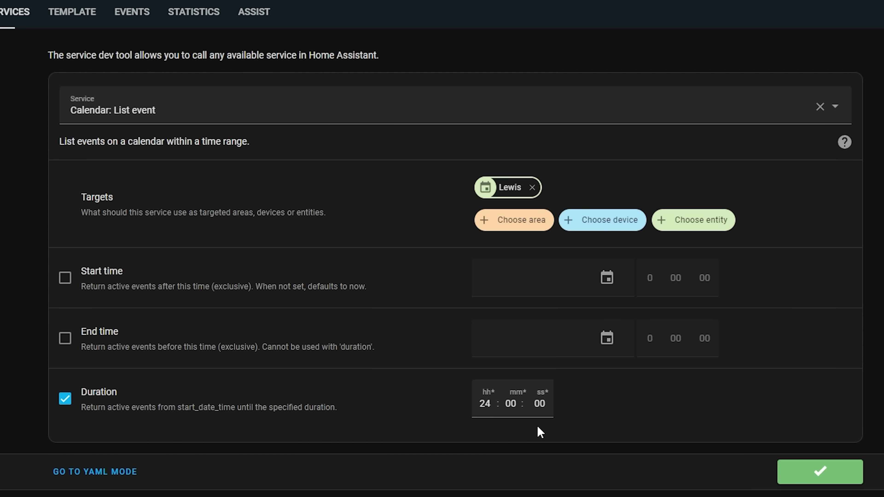
{"action": "scroll", "coordinate": [538, 427], "scroll_direction": "down", "scroll_amount": 8}
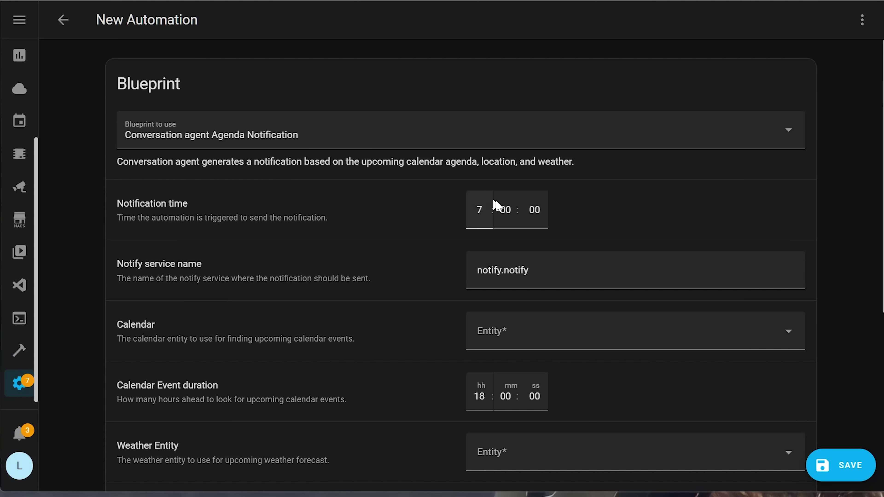
Set the blueprint's Calendar to the personal calendar, Weather to OpenWeatherMap and Home Zone to Home
{"action": "scroll", "coordinate": [527, 240], "scroll_direction": "down", "scroll_amount": 2}
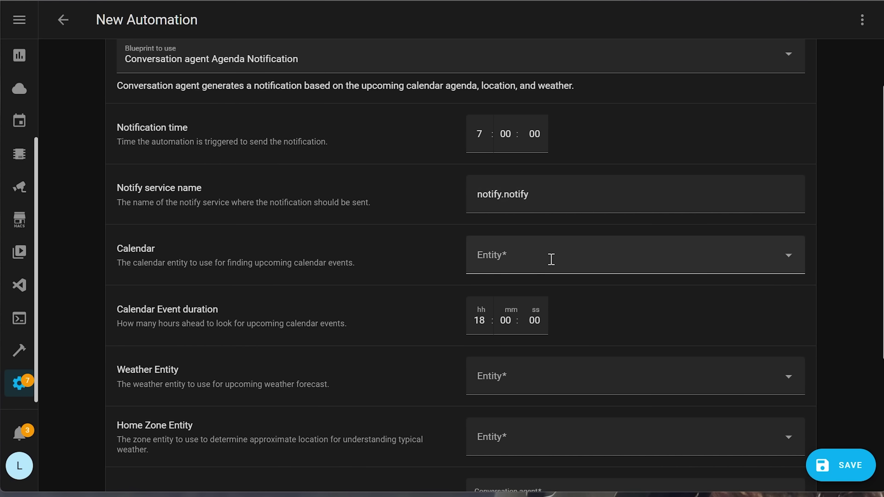
{"action": "left_click", "coordinate": [543, 259]}
{"action": "left_click", "coordinate": [550, 363]}
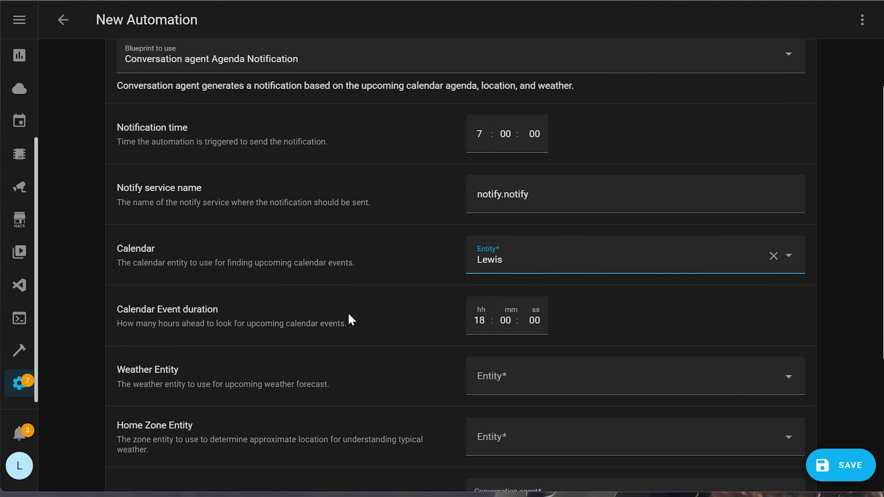
{"action": "scroll", "coordinate": [348, 313], "scroll_direction": "down", "scroll_amount": 4}
{"action": "left_click", "coordinate": [549, 212]}
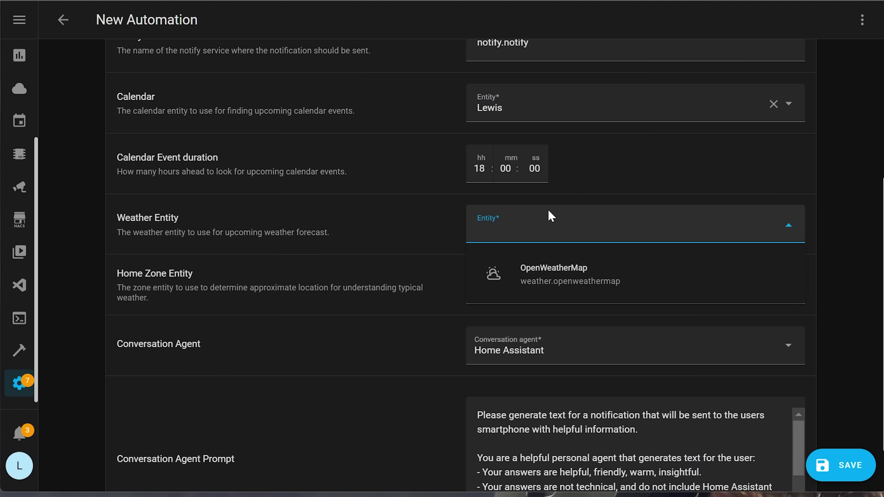
{"action": "left_click", "coordinate": [569, 270]}
{"action": "left_click", "coordinate": [498, 285]}
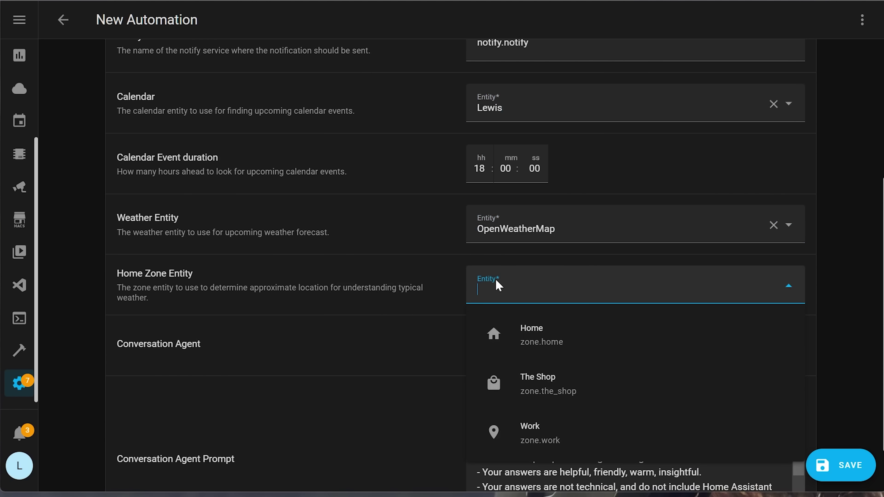
{"action": "left_click", "coordinate": [555, 340]}
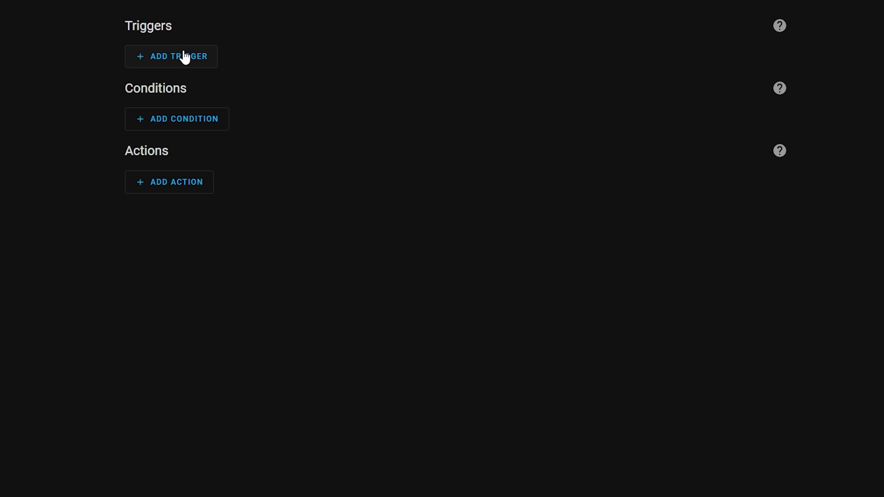
Add a sentence trigger for 'Touch my wand'
{"action": "left_click", "coordinate": [184, 56]}
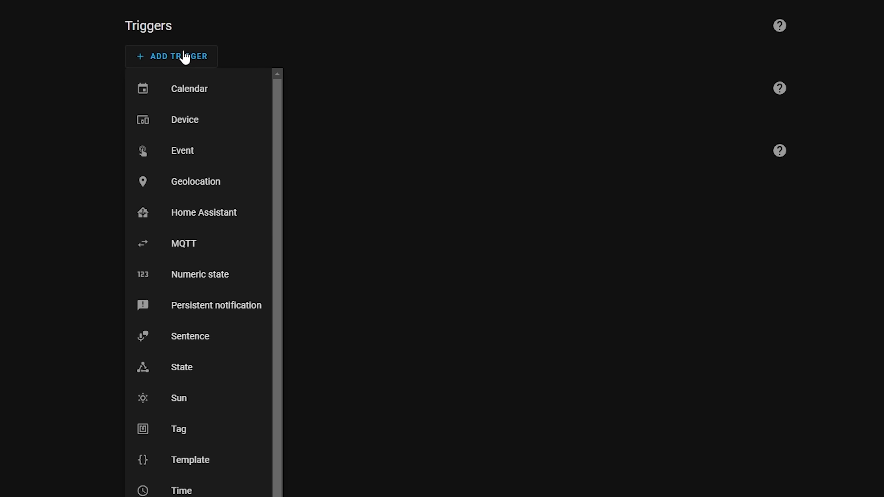
{"action": "left_click", "coordinate": [195, 338]}
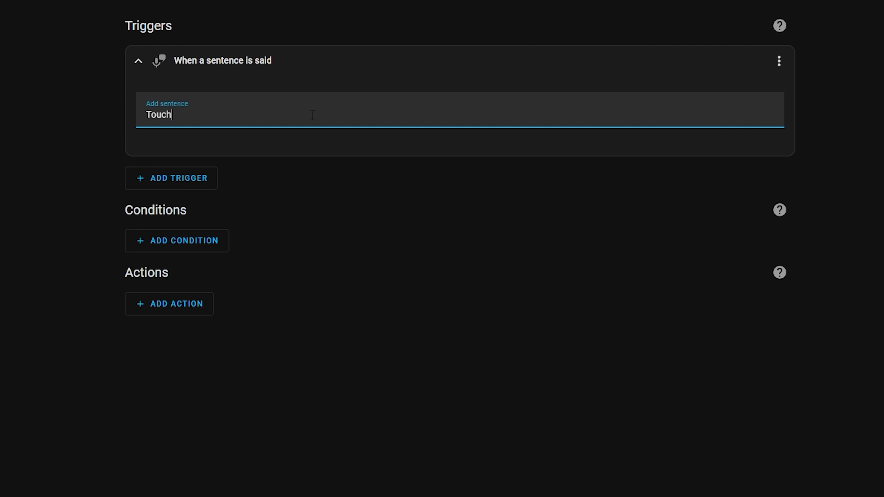
{"action": "left_click", "coordinate": [179, 307]}
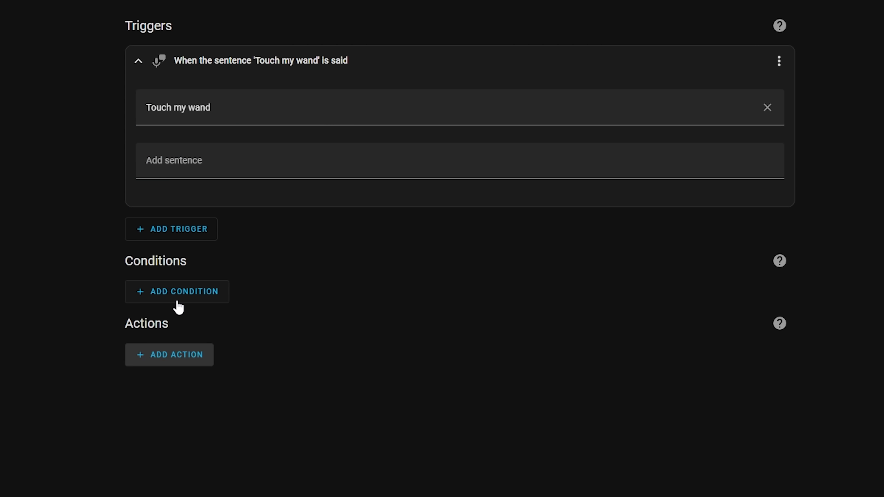
Add a Cover: Toggle service action targeting the Bathroom Blind
{"action": "left_click", "coordinate": [174, 362]}
{"action": "left_click", "coordinate": [213, 13]}
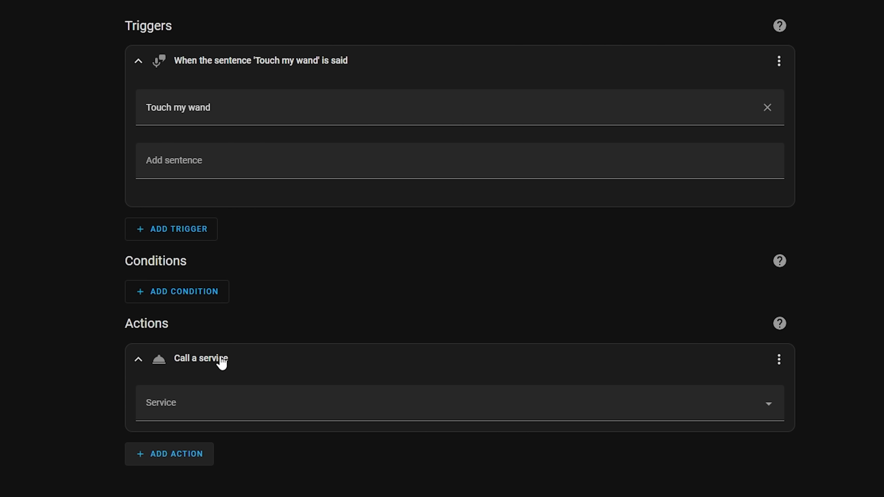
{"action": "left_click", "coordinate": [197, 409]}
{"action": "type", "text": "cover.togg"}
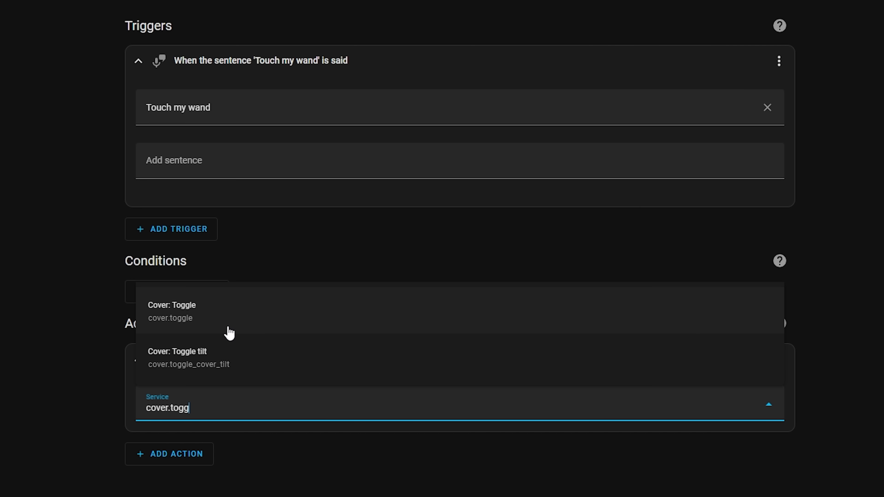
{"action": "left_click", "coordinate": [229, 332]}
{"action": "left_click", "coordinate": [705, 421]}
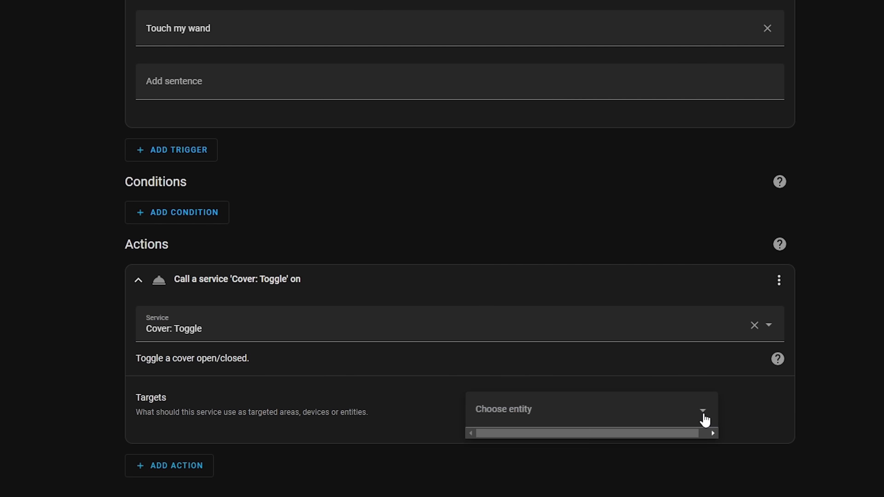
{"action": "left_click", "coordinate": [559, 275]}
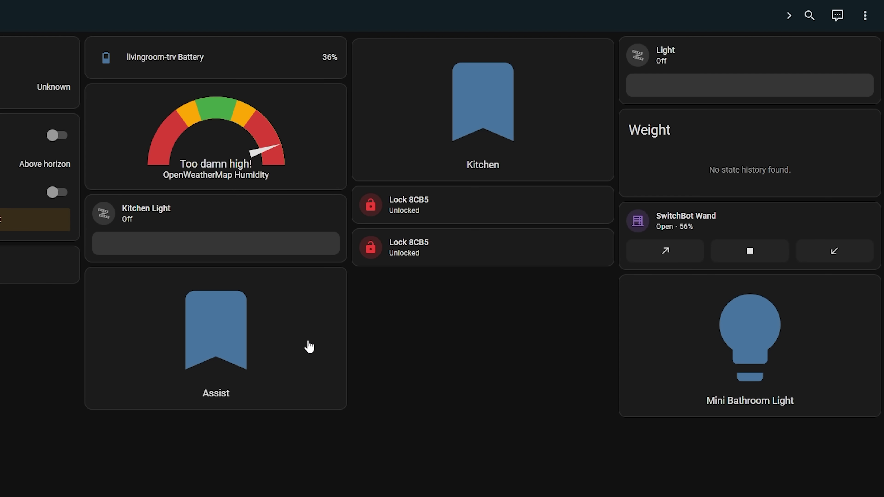
Try the new sentence in Assist, close it, and open the SwitchBot Wand blind's details
{"action": "left_click", "coordinate": [308, 346]}
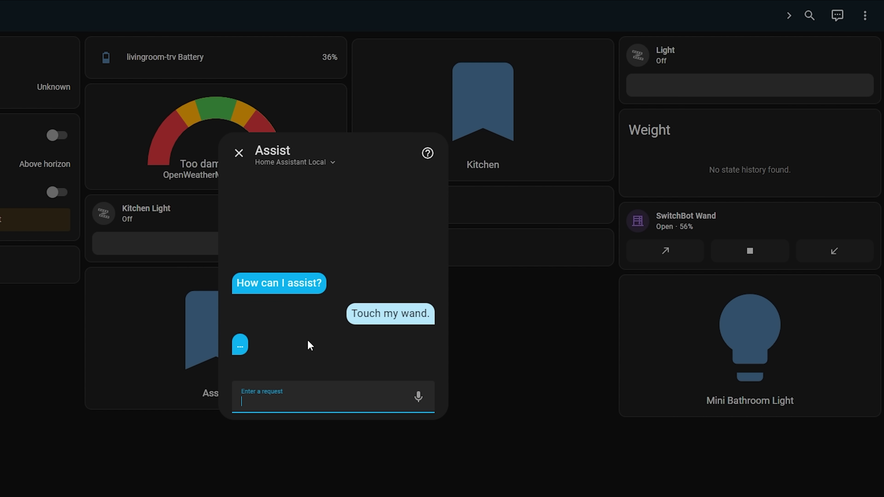
{"action": "left_click", "coordinate": [240, 160]}
{"action": "left_click", "coordinate": [788, 219]}
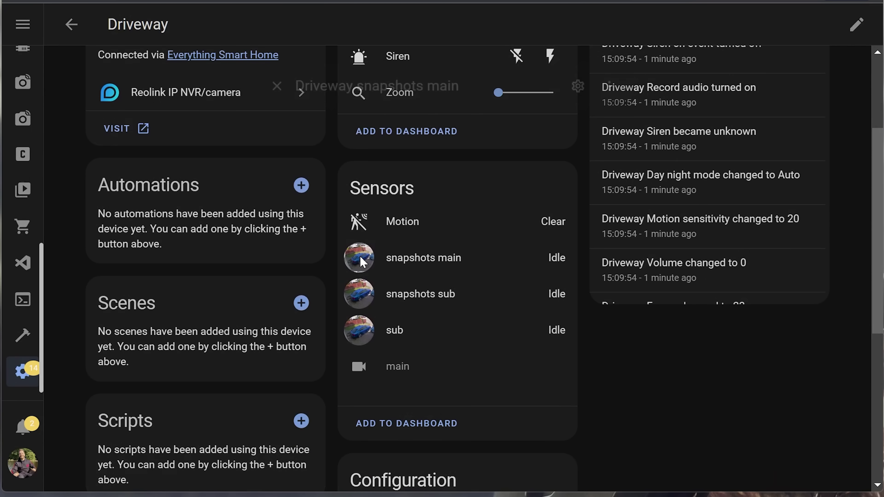
Open the Driveway snapshots main camera view and its entity settings
{"action": "left_click", "coordinate": [361, 262]}
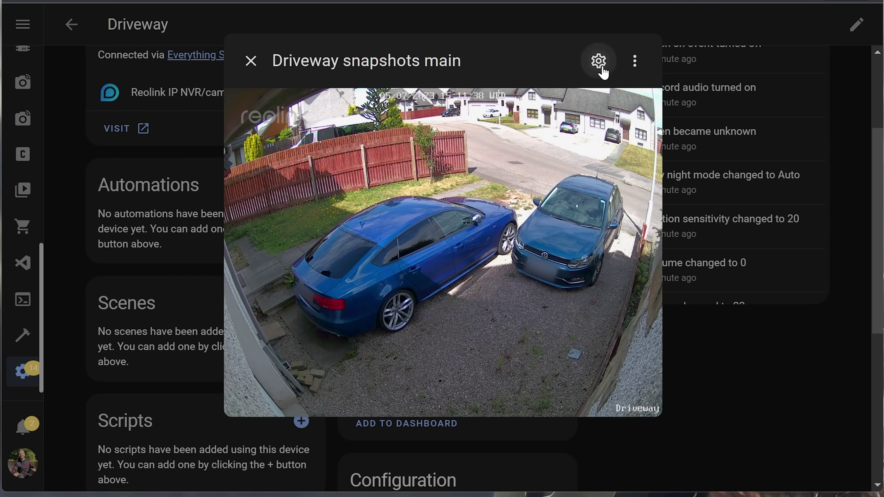
{"action": "left_click", "coordinate": [599, 62]}
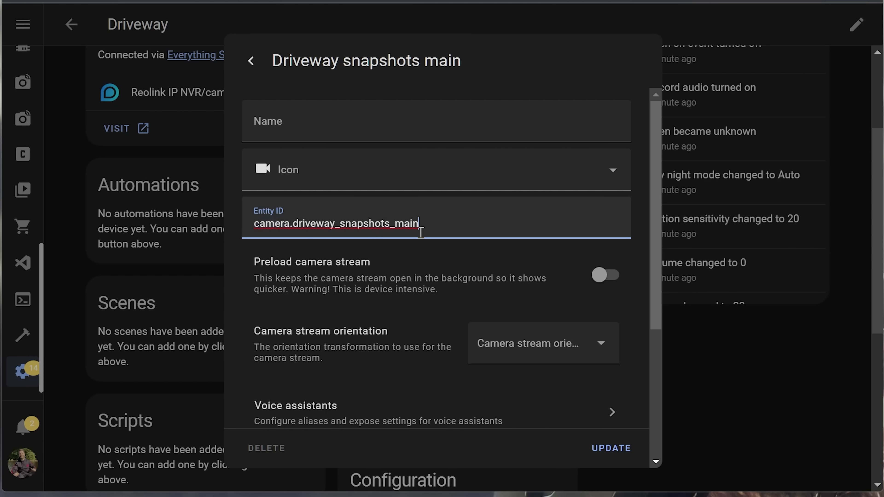
{"action": "scroll", "coordinate": [422, 233], "scroll_direction": "down", "scroll_amount": 2}
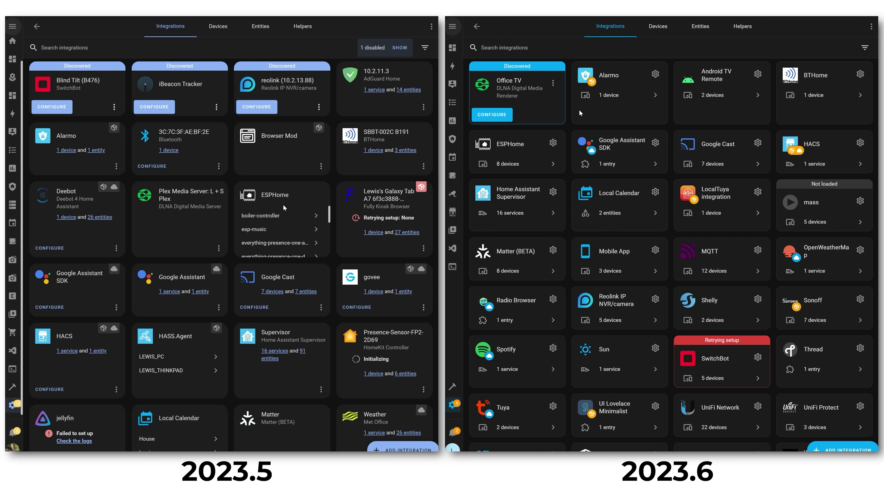
{"action": "scroll", "coordinate": [283, 222], "scroll_direction": "down", "scroll_amount": 2}
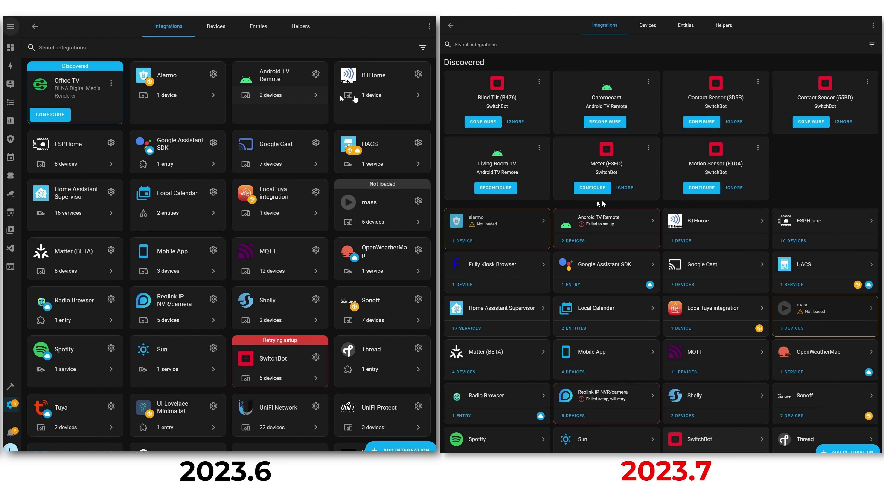
{"action": "scroll", "coordinate": [698, 225], "scroll_direction": "down", "scroll_amount": 5}
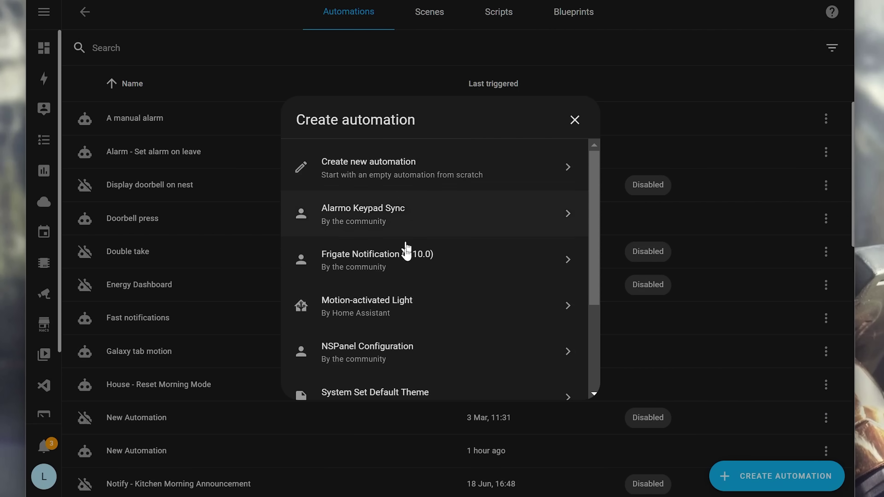
From the Scripts list, add a script using the Notification with Confirm, Dismiss and Timeout blueprint
{"action": "left_click", "coordinate": [575, 120]}
{"action": "left_click", "coordinate": [498, 12]}
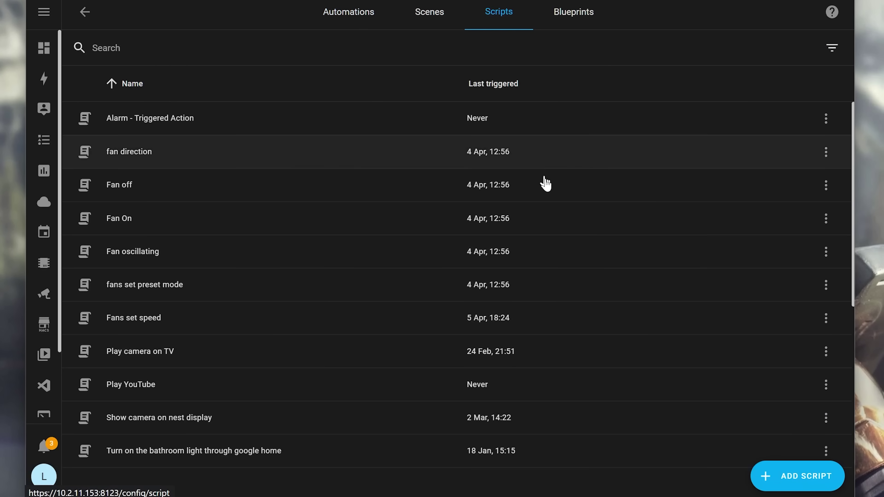
{"action": "left_click", "coordinate": [786, 476]}
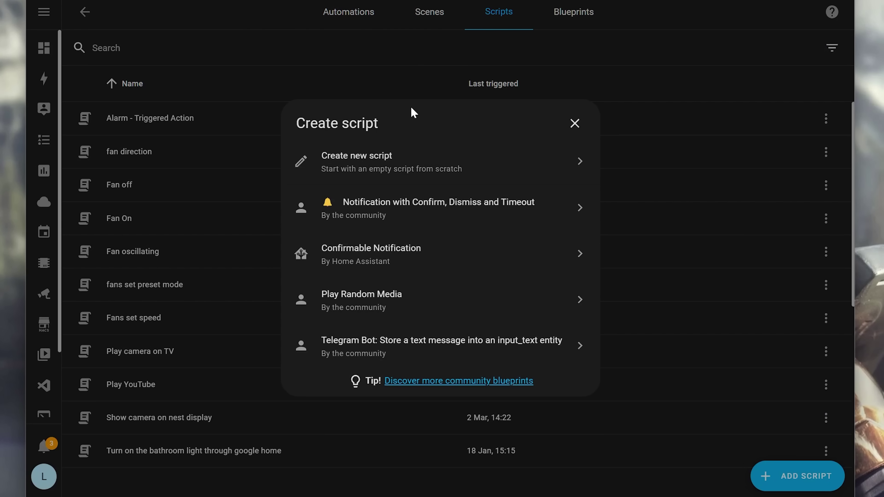
{"action": "left_click", "coordinate": [404, 215]}
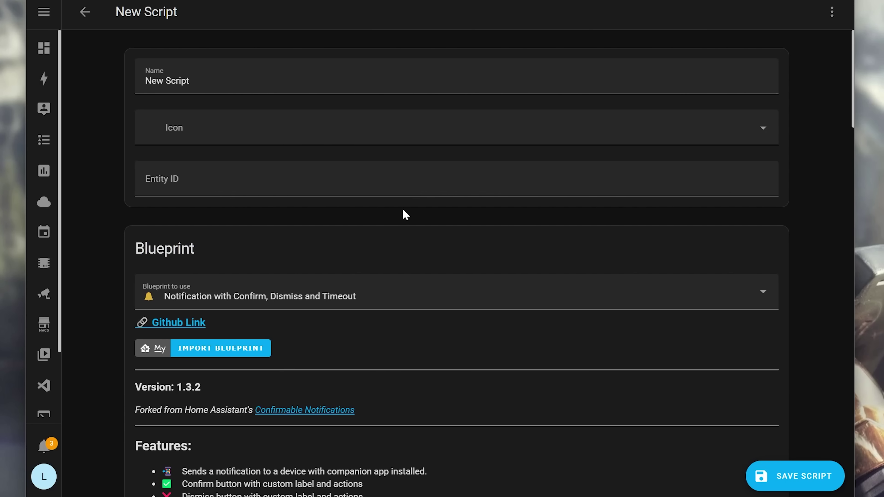
{"action": "scroll", "coordinate": [390, 216], "scroll_direction": "down", "scroll_amount": 15}
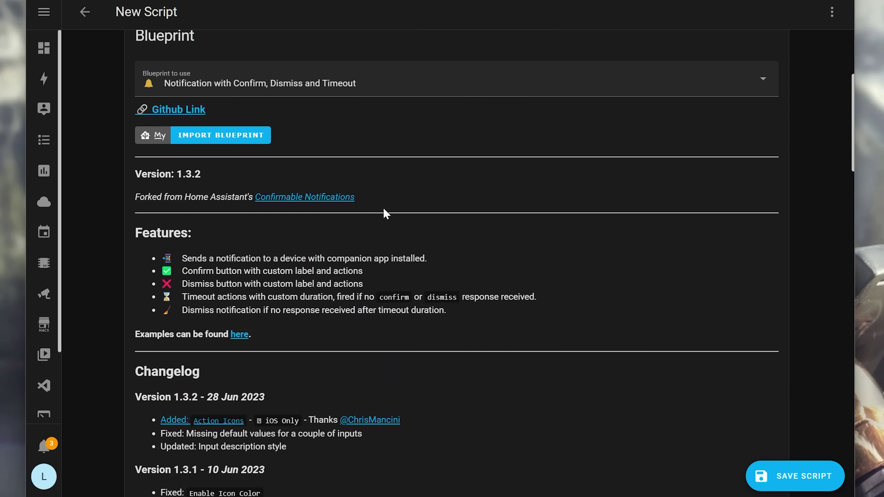
{"action": "scroll", "coordinate": [388, 213], "scroll_direction": "down", "scroll_amount": 12}
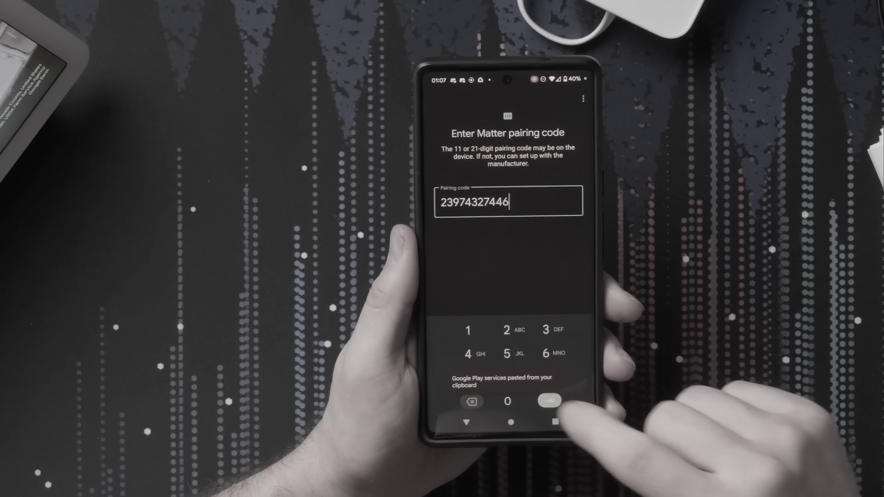
Submit the pasted 11-digit Matter pairing code
{"action": "key", "text": "Return"}
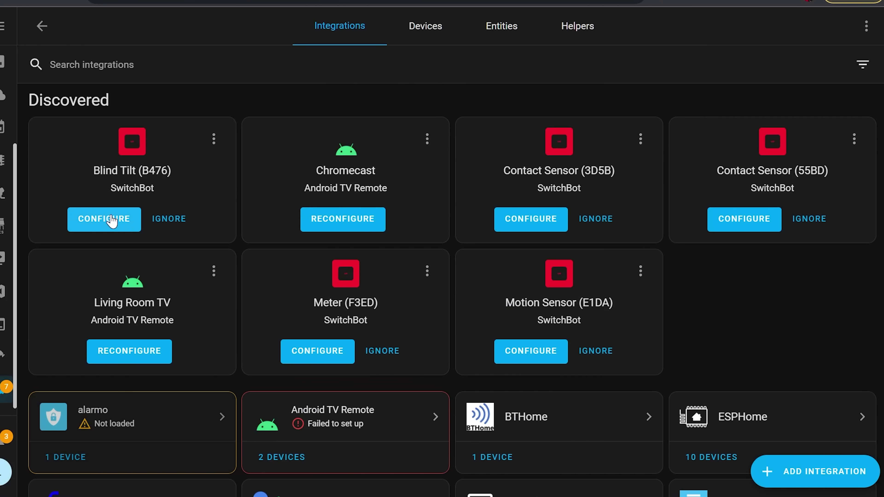
Configure the discovered SwitchBot Blind Tilt (B476), then tilt it closed from its device page
{"action": "left_click", "coordinate": [104, 219]}
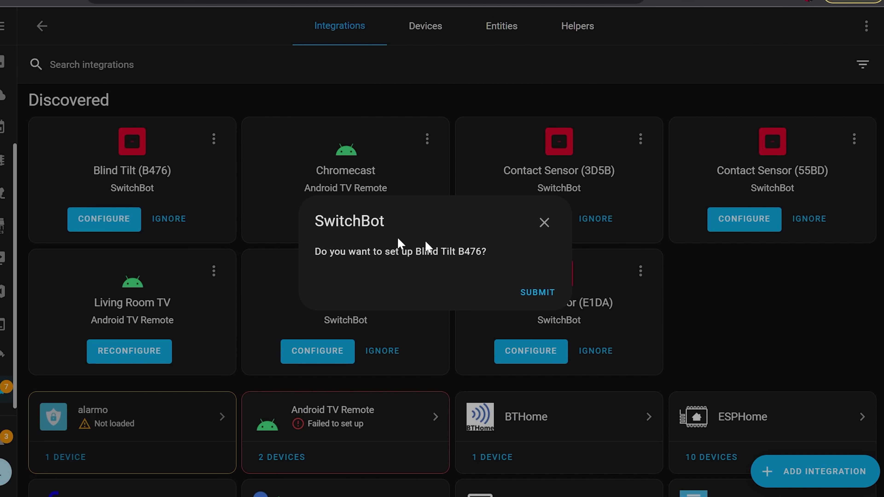
{"action": "left_click", "coordinate": [538, 292]}
{"action": "left_click", "coordinate": [539, 340]}
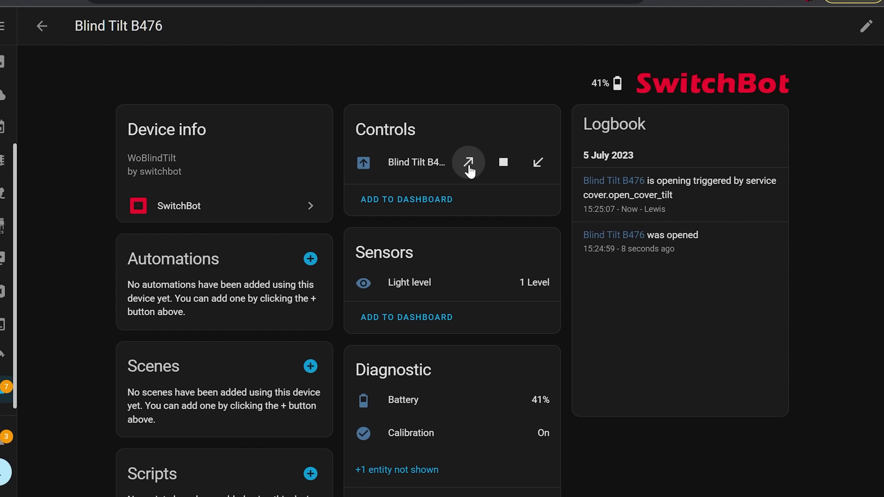
{"action": "left_click", "coordinate": [538, 170]}
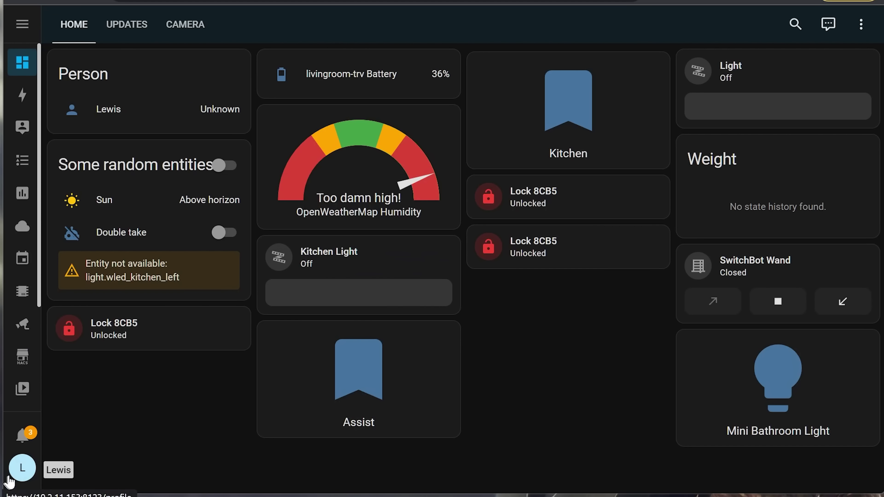
Set the profile's Time zone option to Use server time zone
{"action": "left_click", "coordinate": [16, 479]}
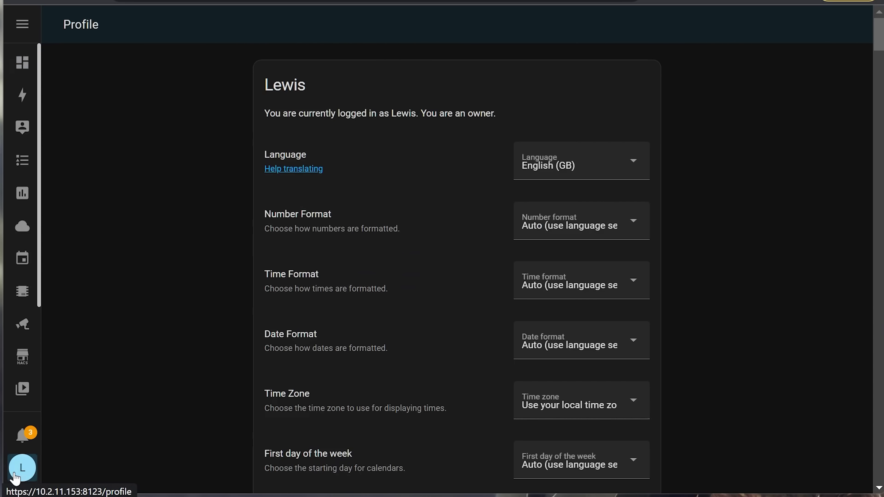
{"action": "scroll", "coordinate": [671, 310], "scroll_direction": "down", "scroll_amount": 6}
{"action": "scroll", "coordinate": [632, 292], "scroll_direction": "up", "scroll_amount": 2}
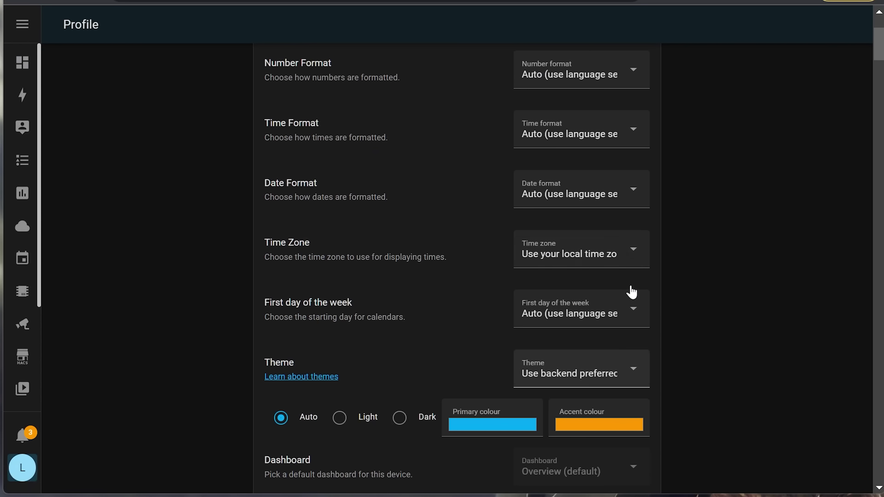
{"action": "left_click", "coordinate": [591, 264]}
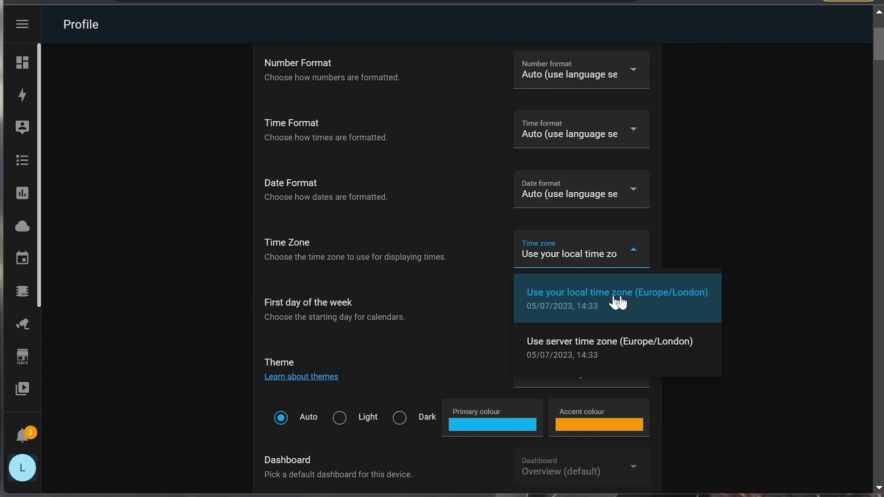
{"action": "left_click", "coordinate": [662, 354]}
{"action": "left_click", "coordinate": [622, 267]}
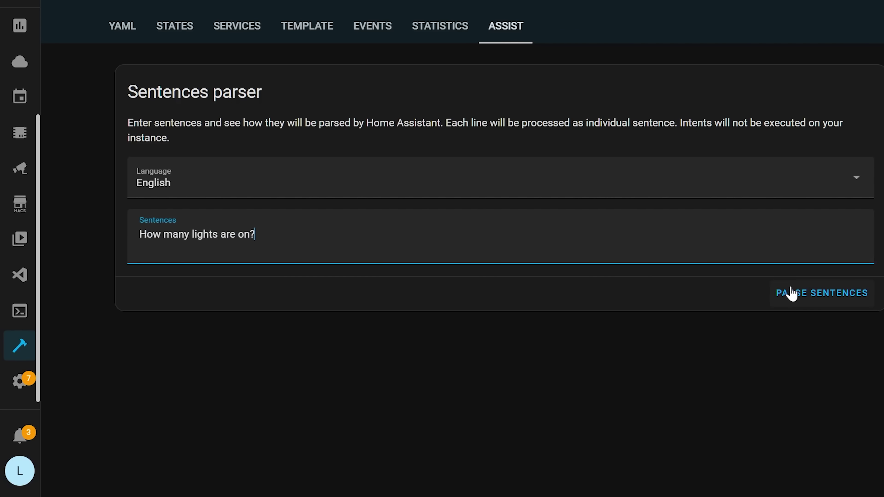
Parse 'How many lights are on?' in the Assist sentences parser to see the HassGetState intent
{"action": "left_click", "coordinate": [791, 294]}
{"action": "scroll", "coordinate": [457, 219], "scroll_direction": "down", "scroll_amount": 5}
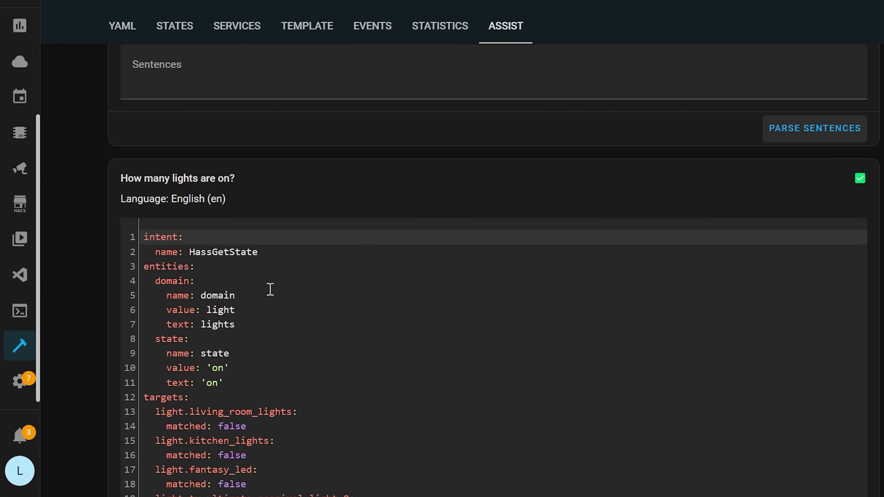
{"action": "scroll", "coordinate": [284, 279], "scroll_direction": "down", "scroll_amount": 7}
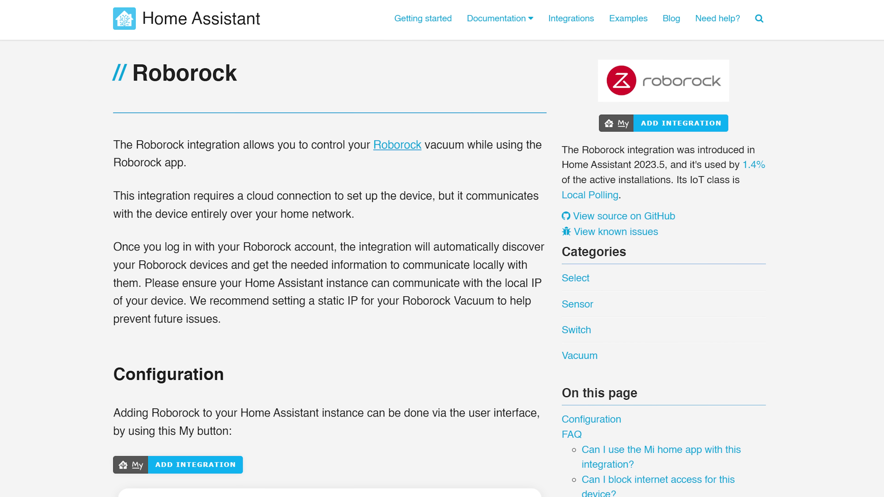